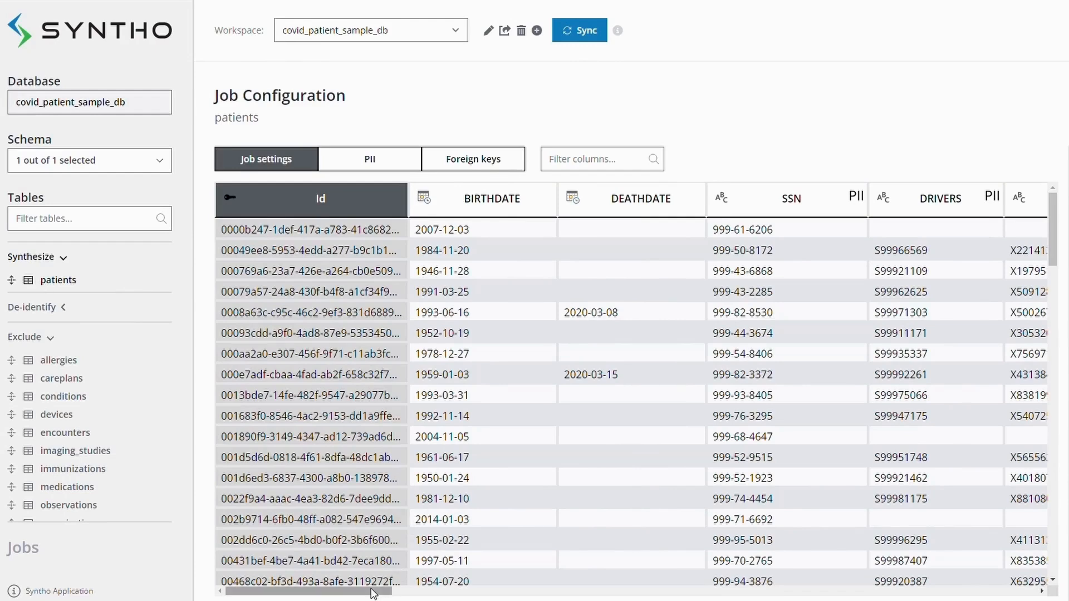
Step: Review the generation settings of the LAT and ZIP columns in the patients table without changing them
drag(382, 591, 972, 592)
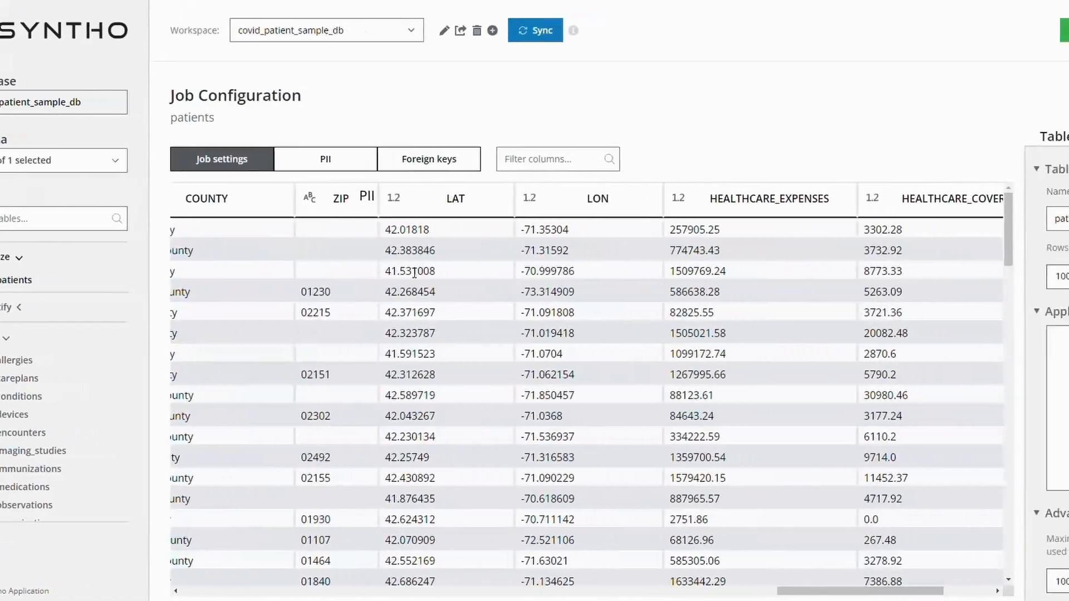
click(398, 201)
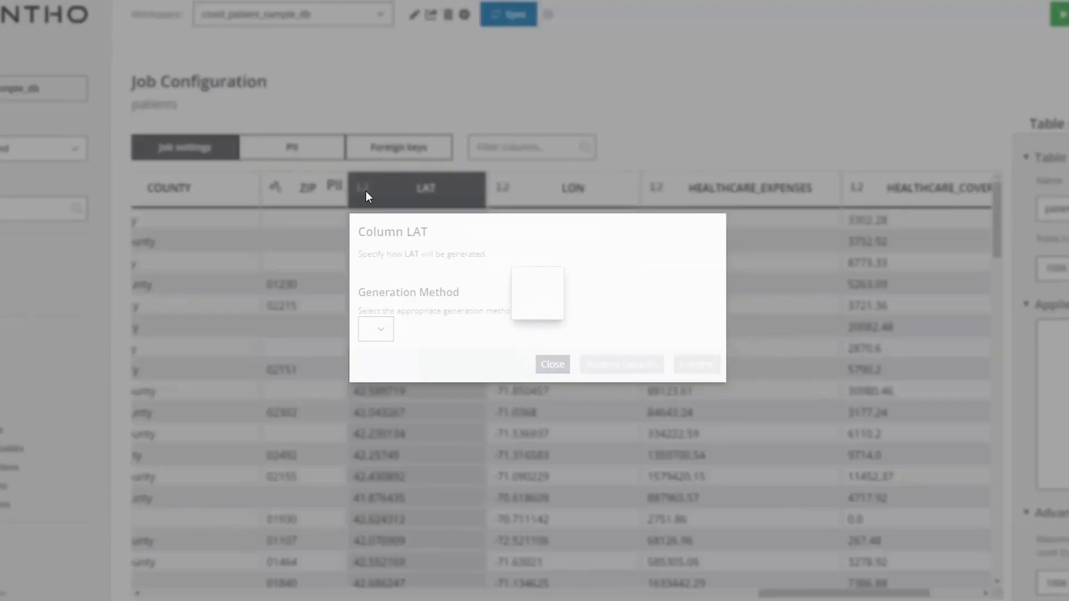
key(Escape)
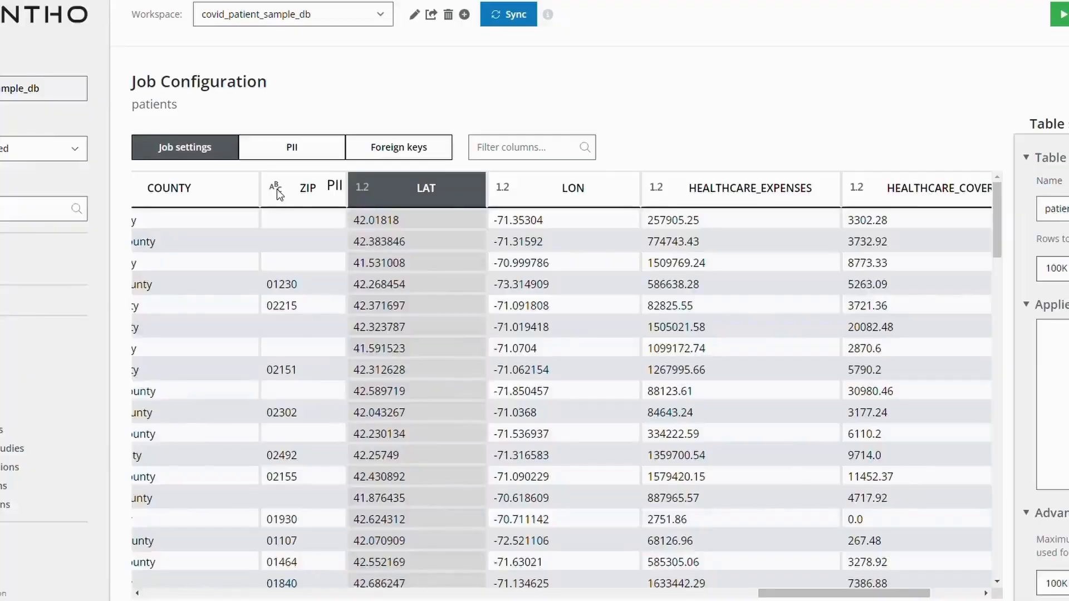
click(276, 189)
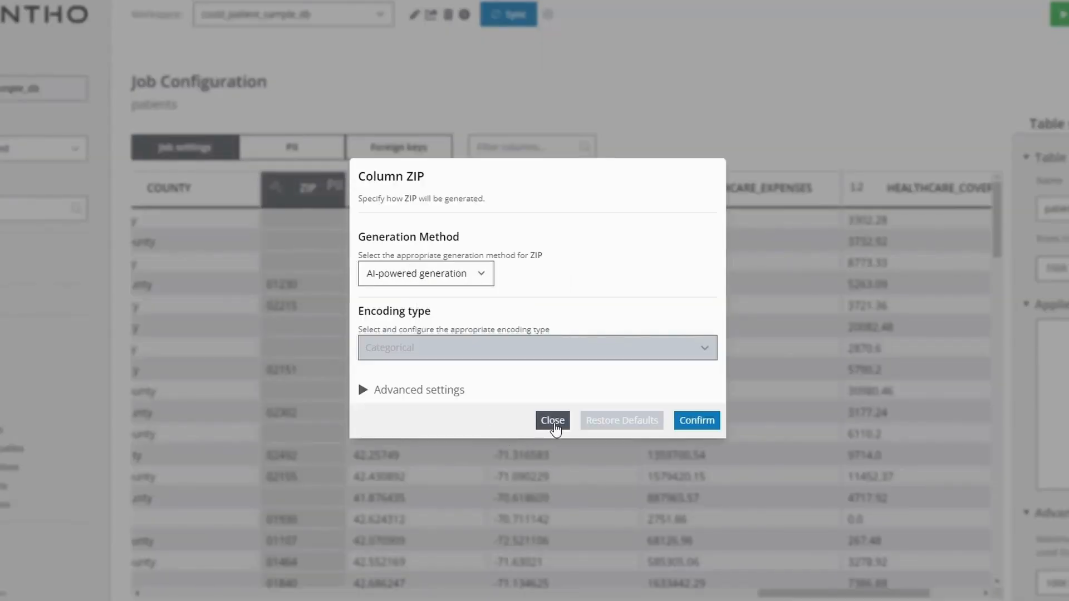
click(553, 422)
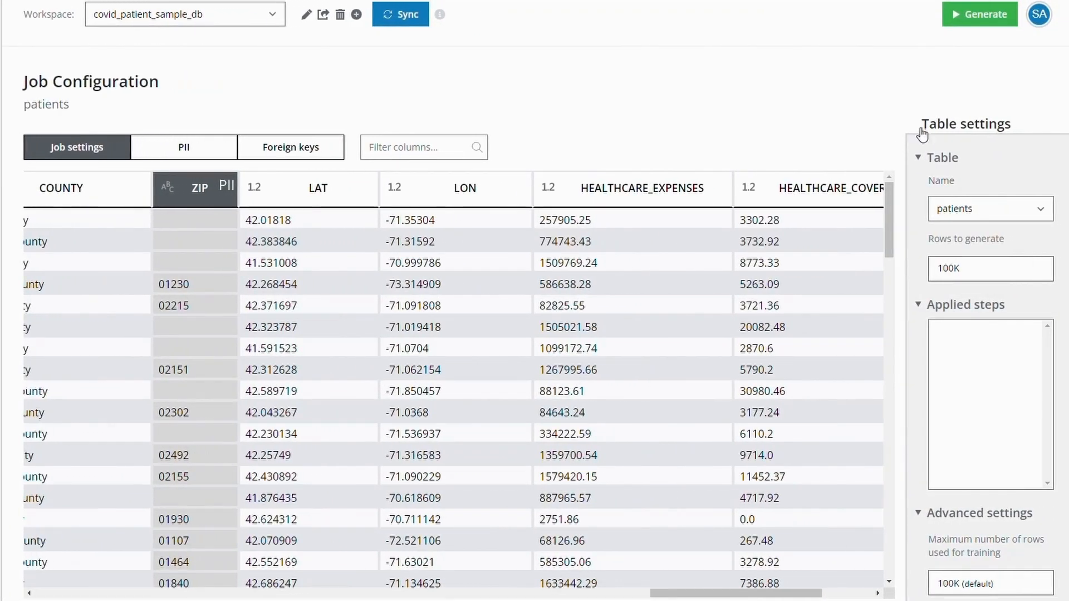
Step: Set the number of rows to generate for the patients table to 1000000
click(950, 275)
text(1000000)
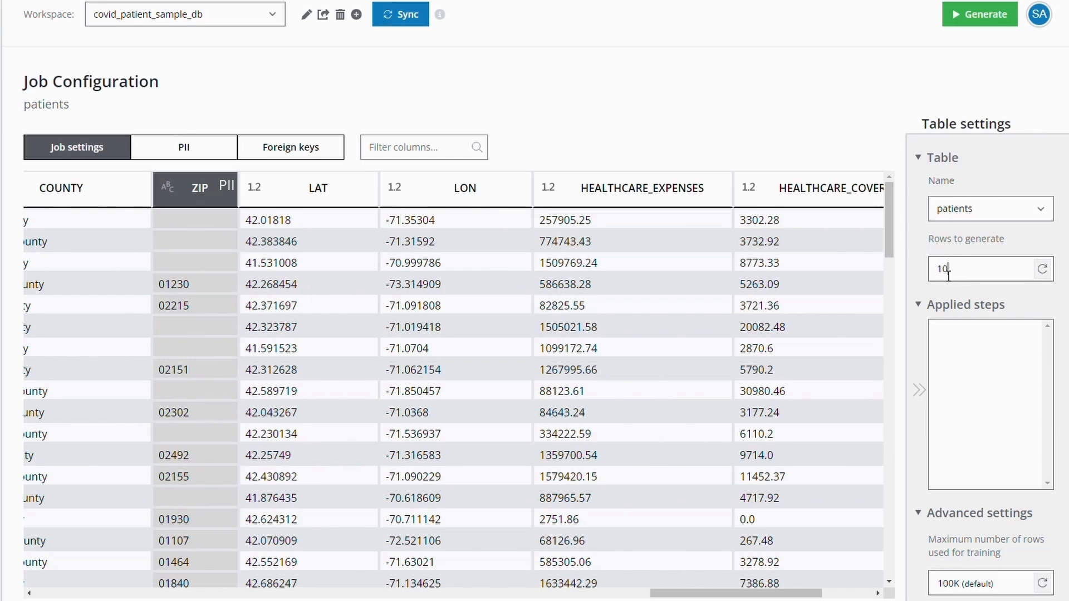
click(881, 102)
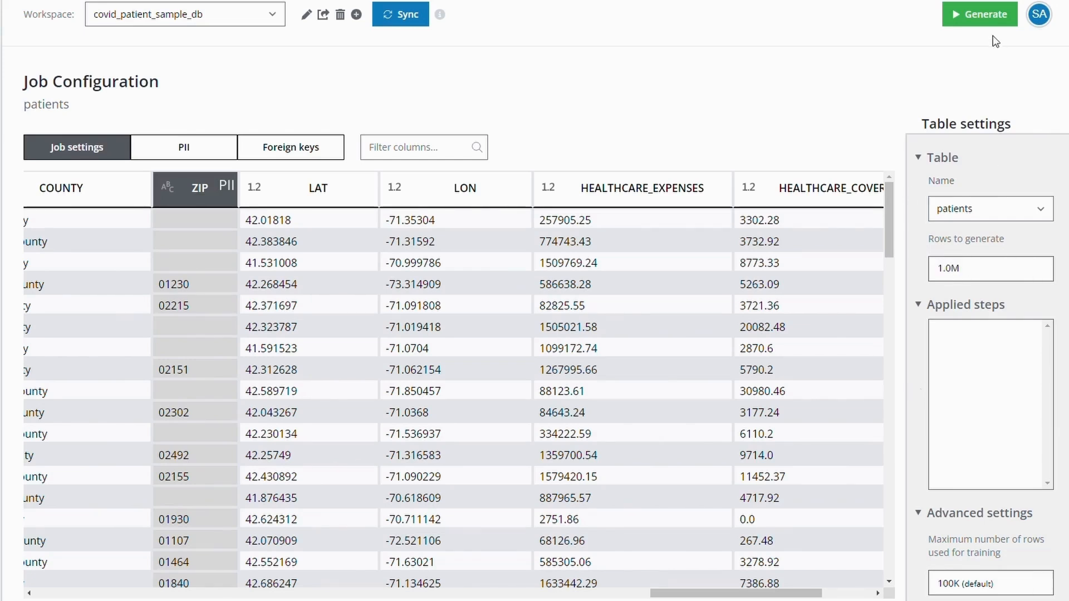
Step: Check which tables are marked Synthesize and Exclude in the job configuration summary, and start generating the synthetic data
click(967, 19)
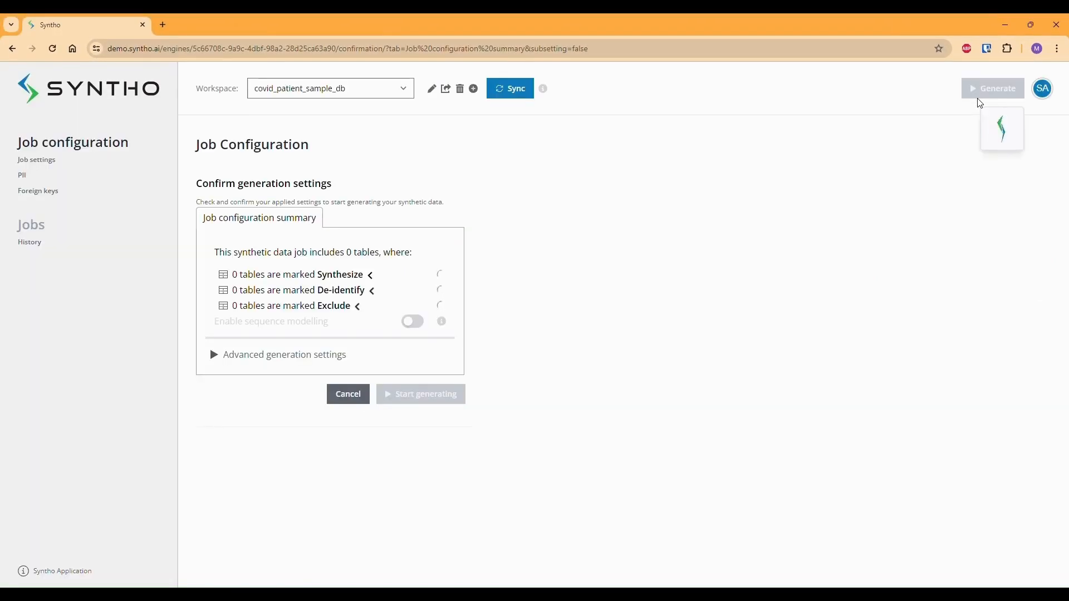
click(360, 275)
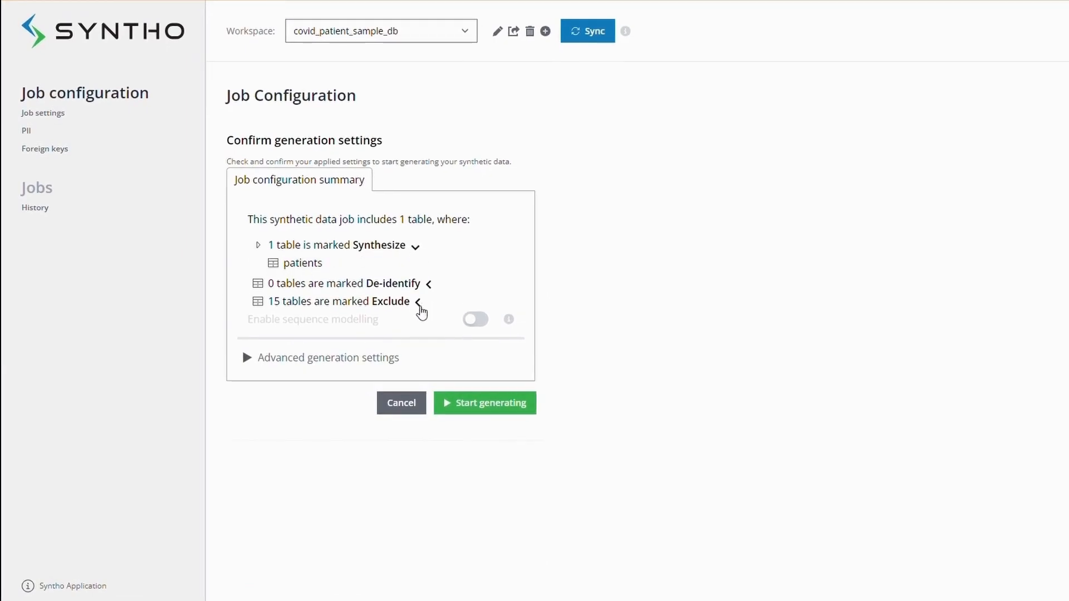
click(419, 303)
click(420, 305)
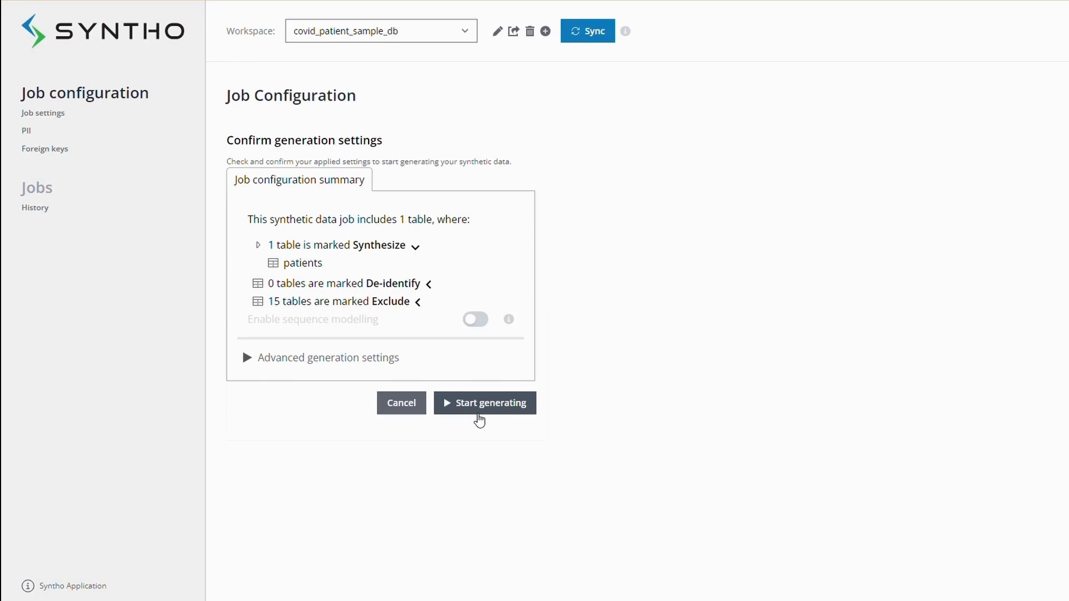
click(479, 416)
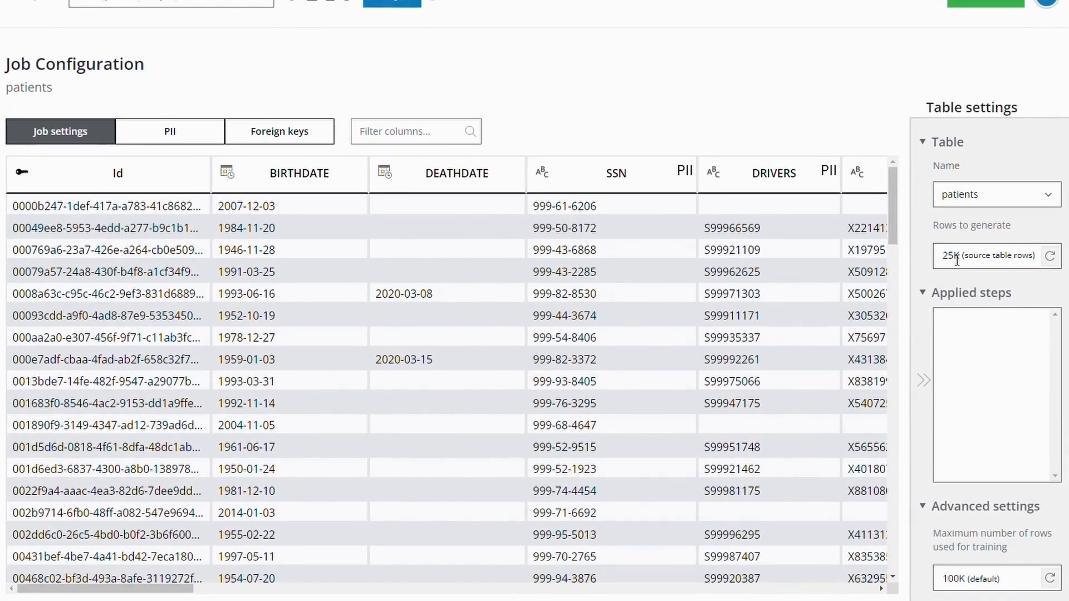
Step: Replace the source-table row default of the patients table with 1000000 rows to generate
click(957, 260)
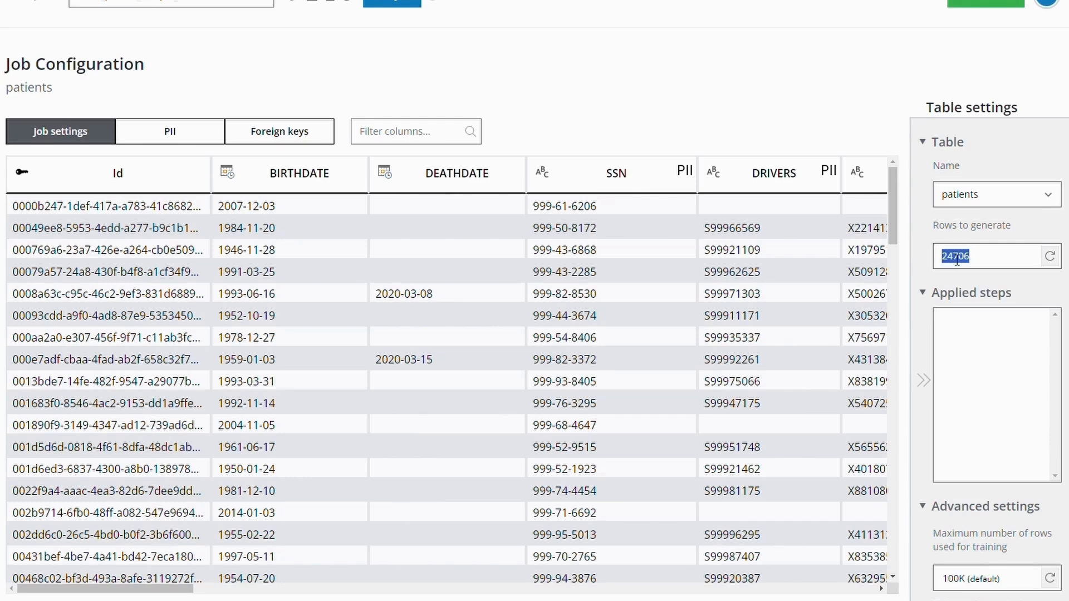
text(1000000)
click(815, 129)
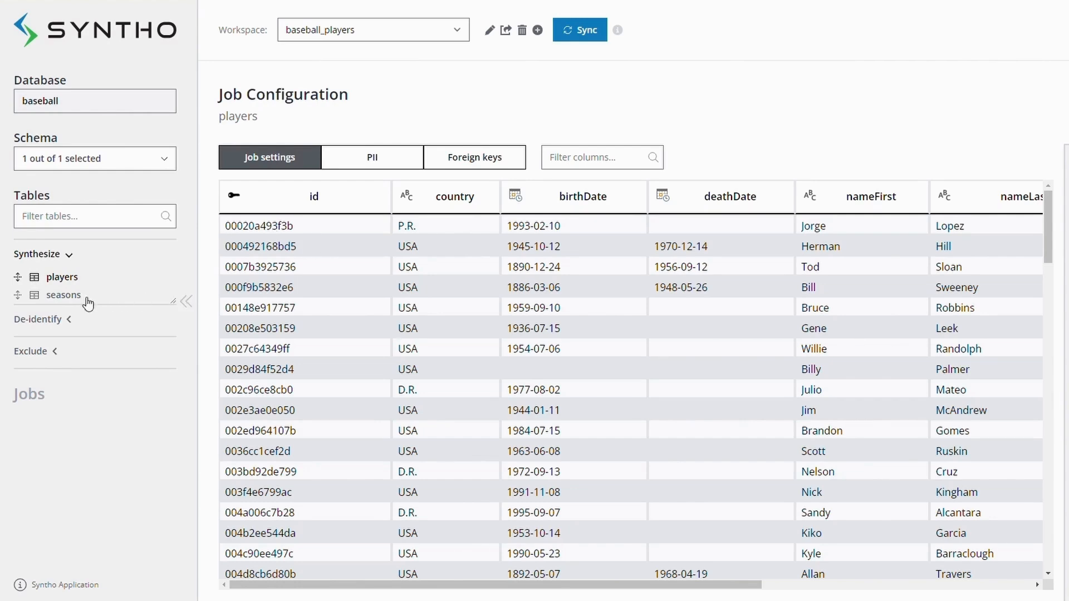
Step: Open the seasons table of the baseball database and examine the rows that share the first players_id
click(68, 299)
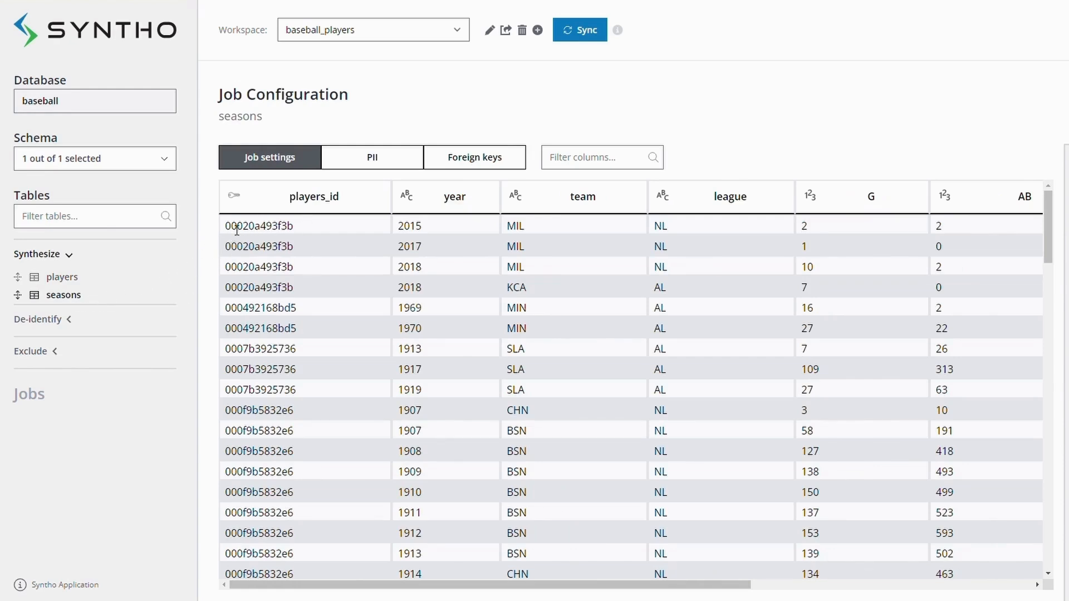
drag(237, 230, 295, 284)
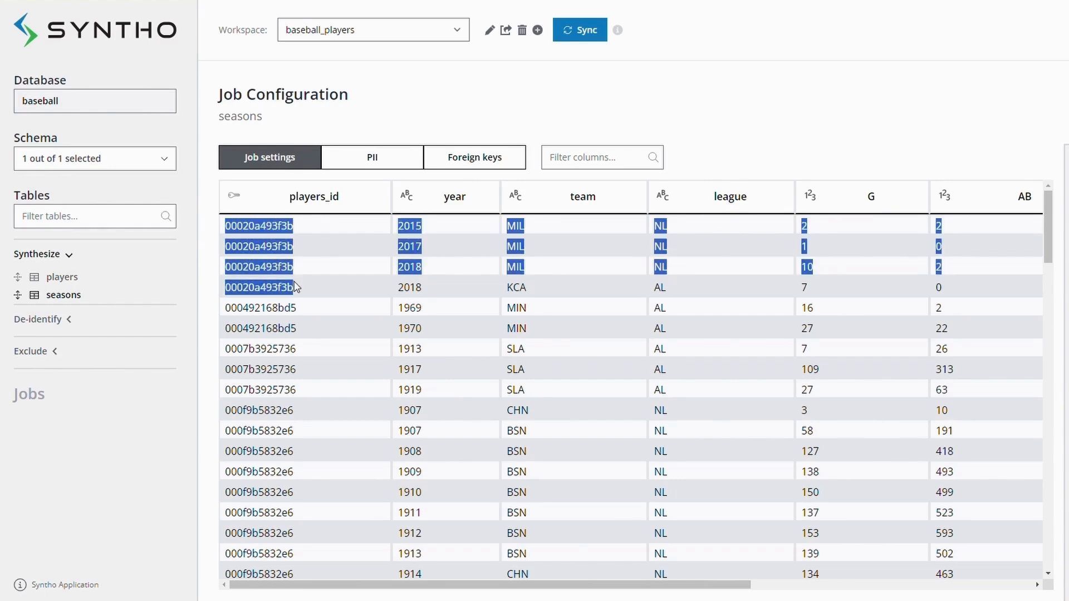
click(234, 313)
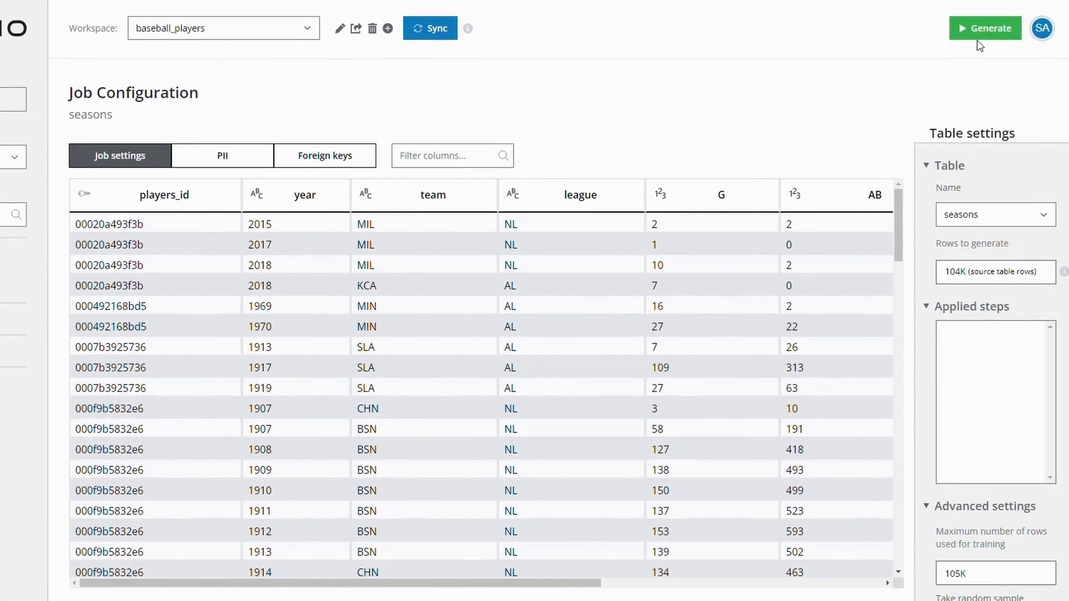
Step: Enable sequence modelling for the baseball_players job and start generating the synthetic data
click(982, 34)
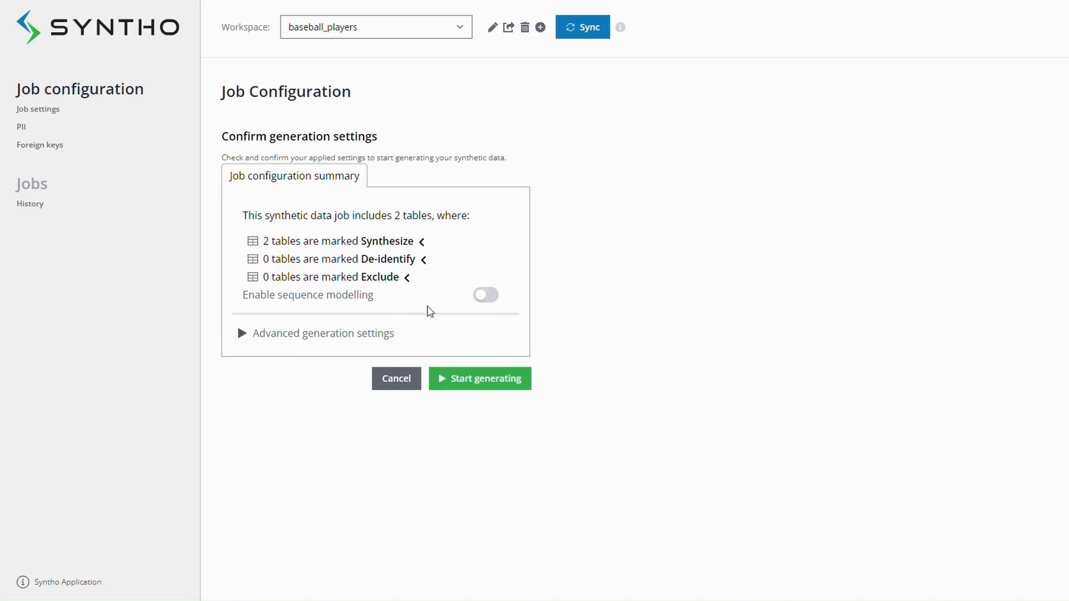
click(486, 295)
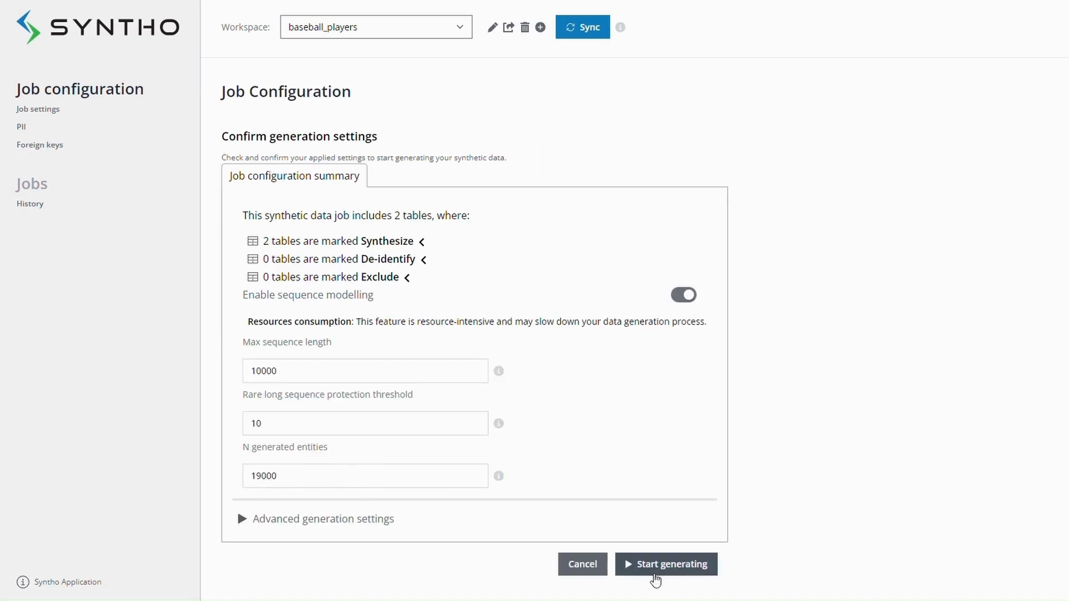
click(656, 580)
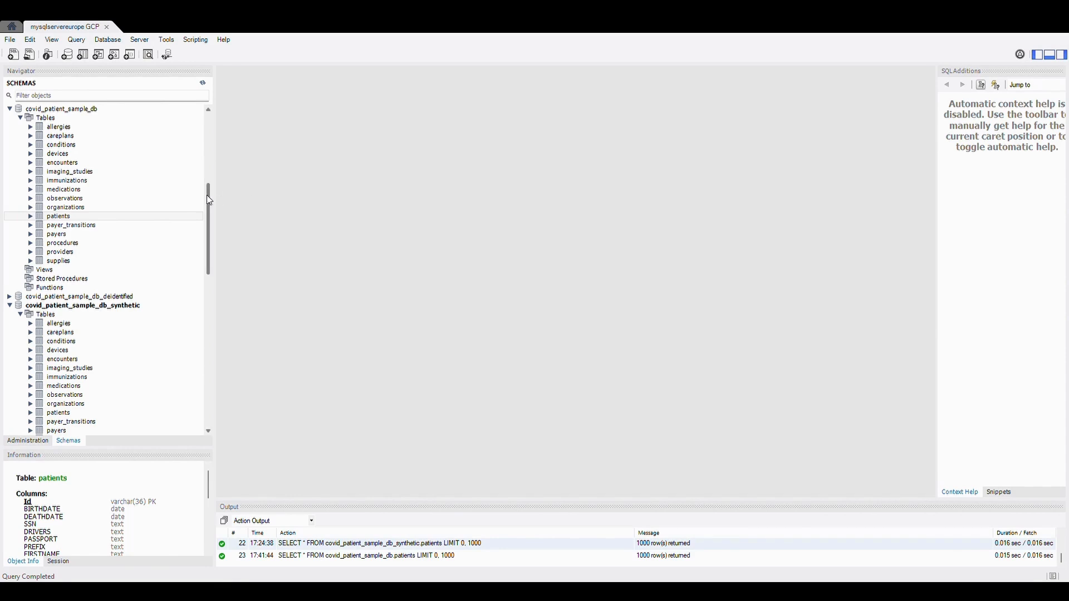
Step: In MySQL Workbench, display the rows of the original patients table in covid_patient_sample_db and look across its columns
click(66, 218)
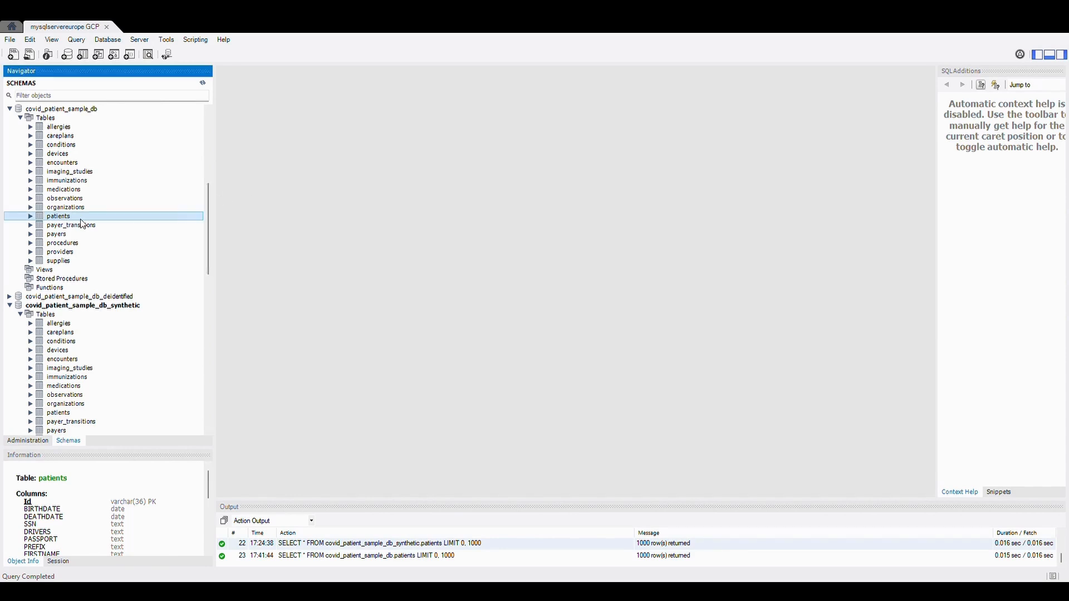
click(81, 221)
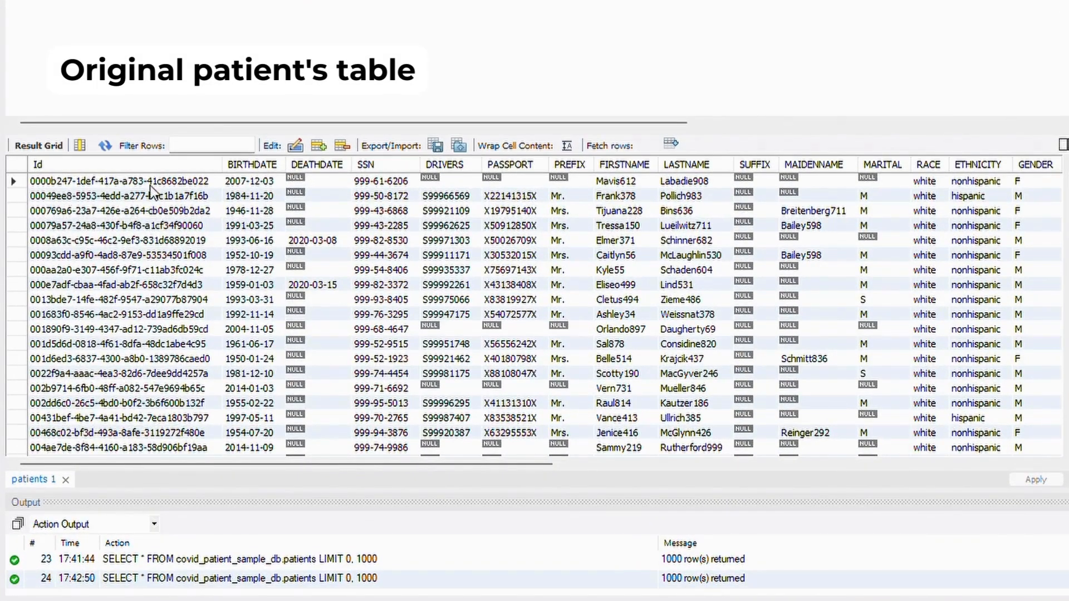
drag(279, 466, 468, 446)
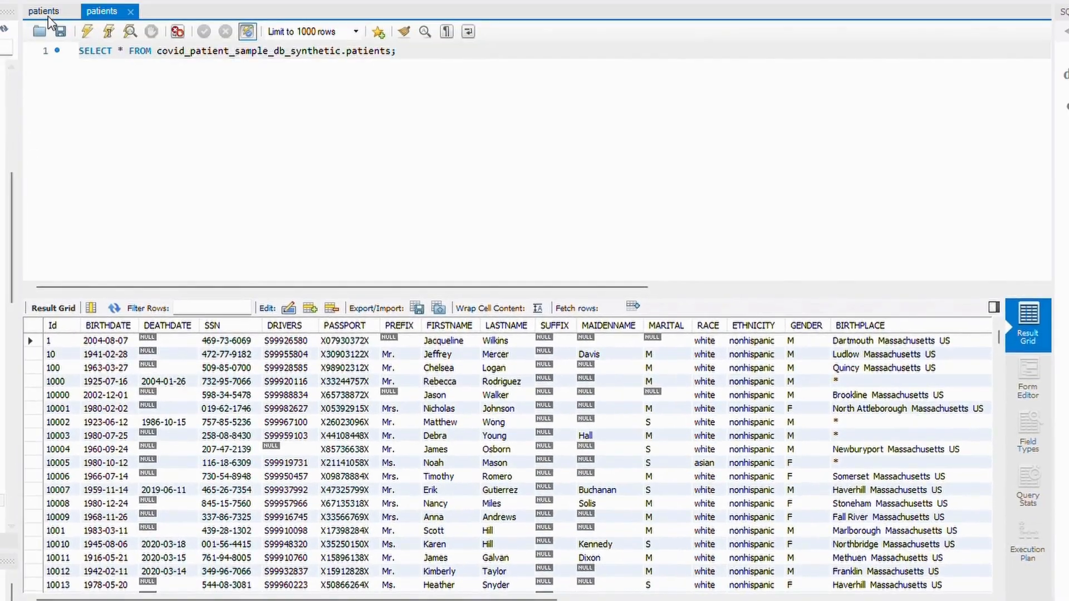
Step: Compare the original patients query results with those from covid_patient_sample_db_synthetic, and look across the synthetic table's columns
click(49, 16)
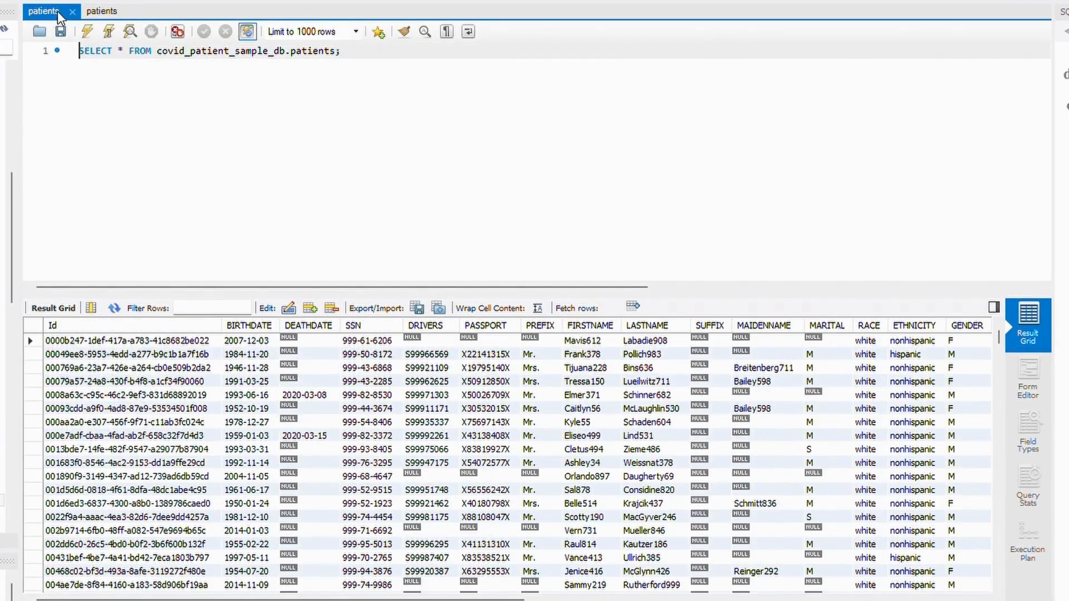
click(96, 14)
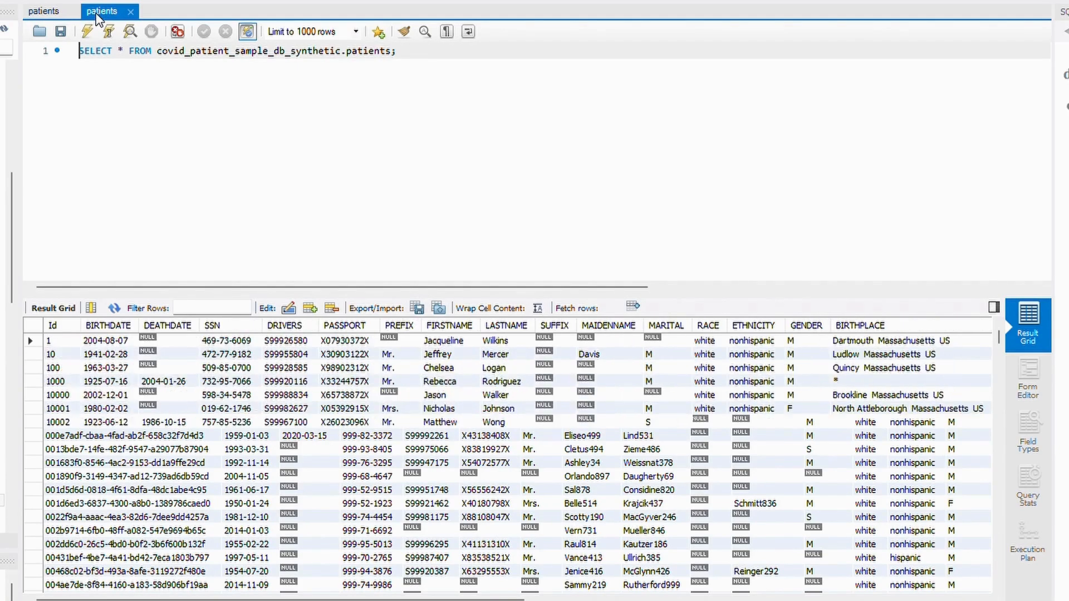
click(55, 15)
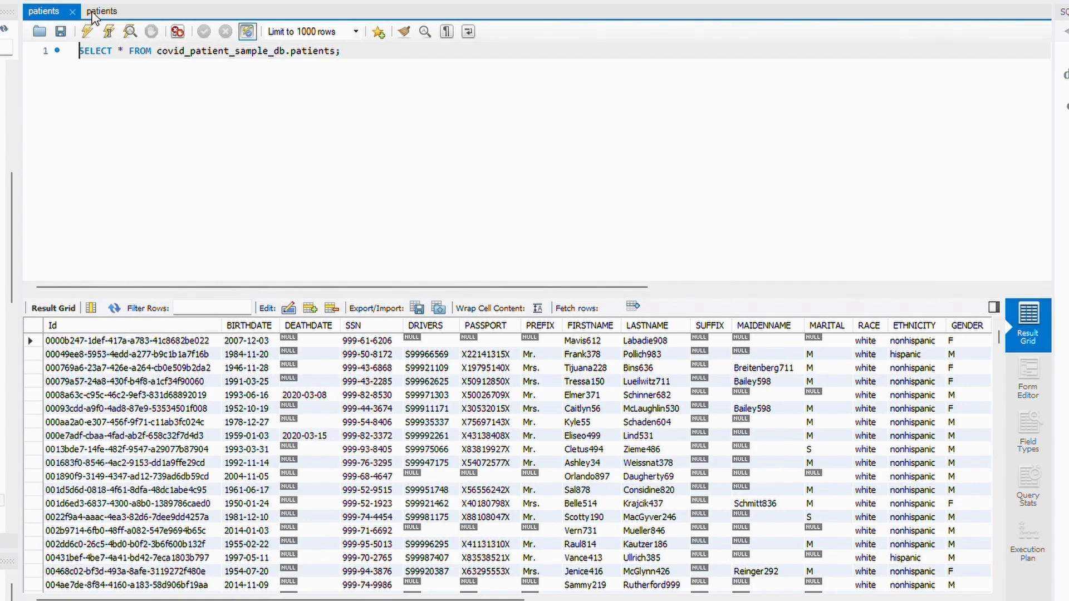
click(92, 15)
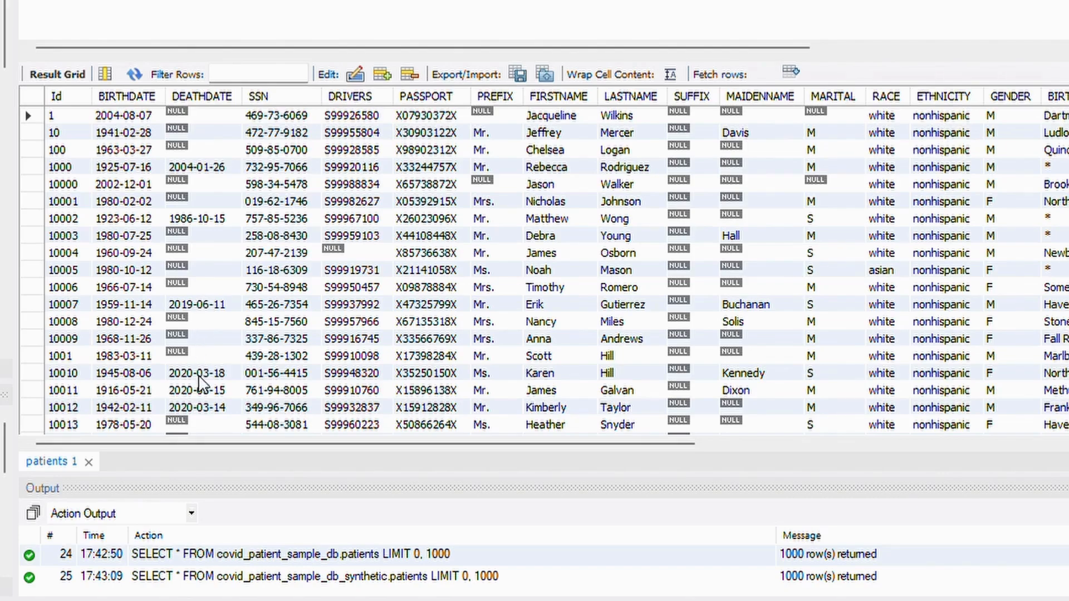
drag(215, 445, 862, 441)
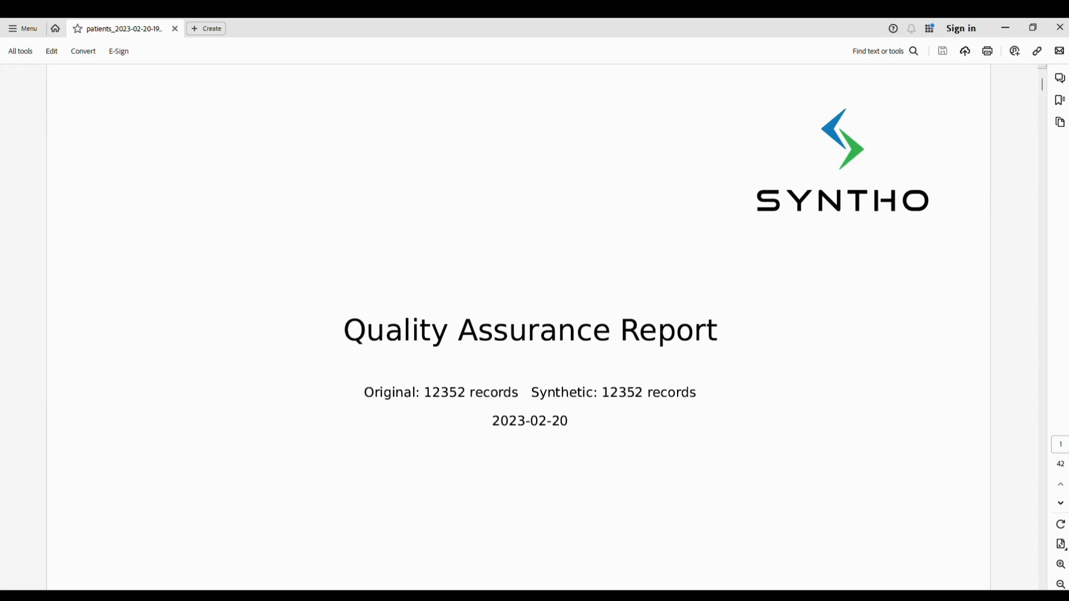
Step: Page through the Quality Assurance Report's Privacy Metrics and Univariate Distributions sections to the correlation matrices
key(Right)
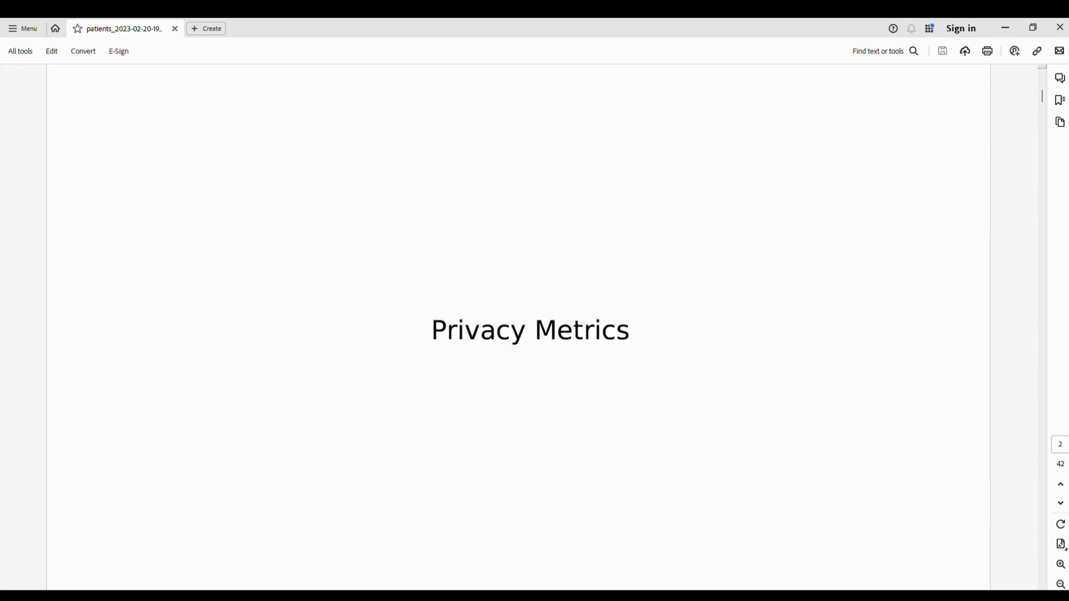
key(Right)
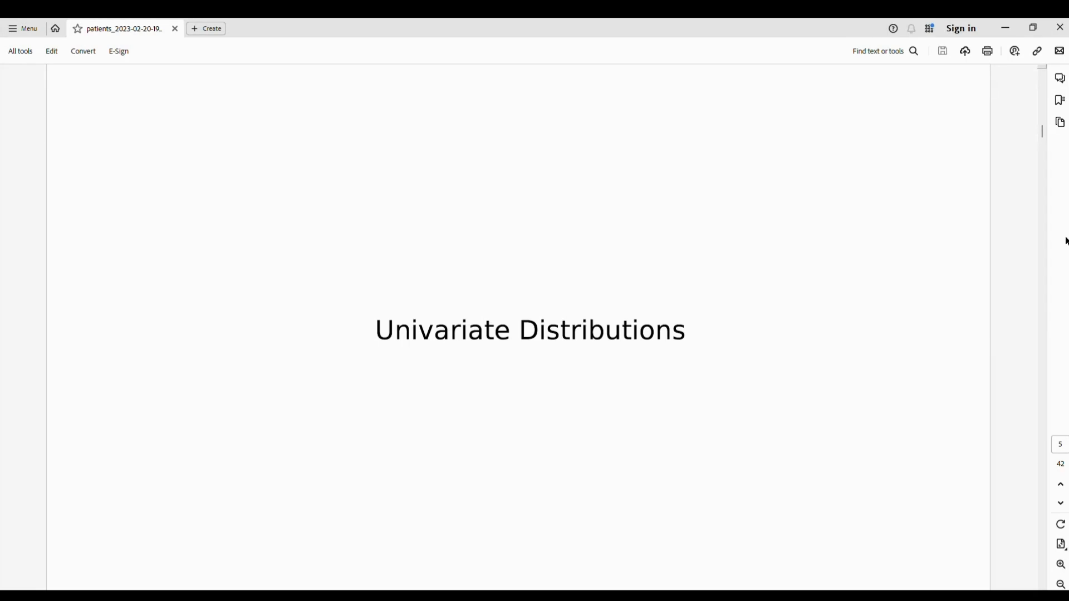
key(Right)
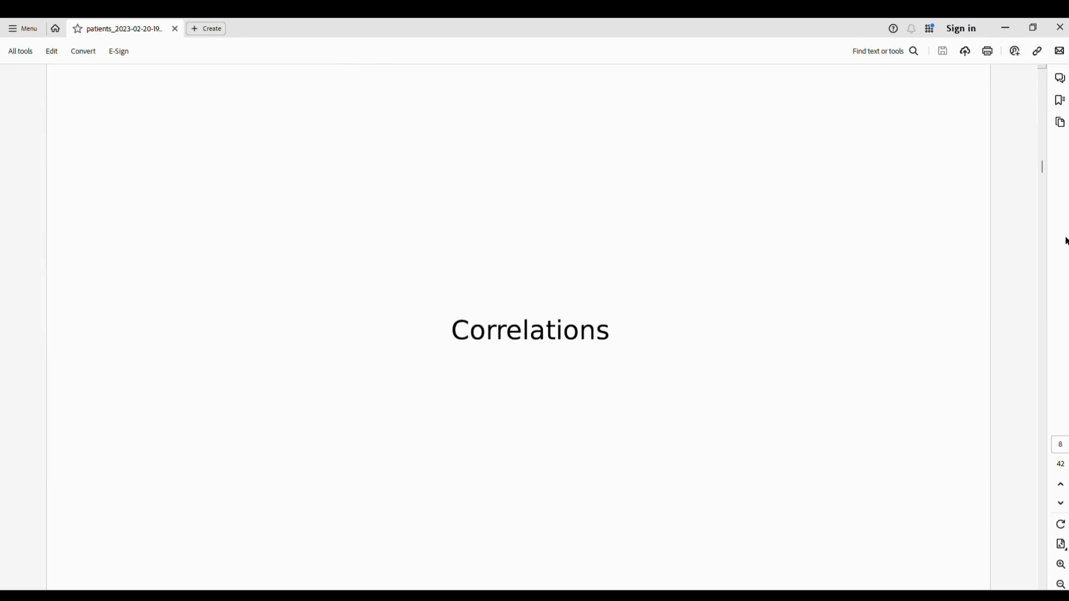
key(Page_Down)
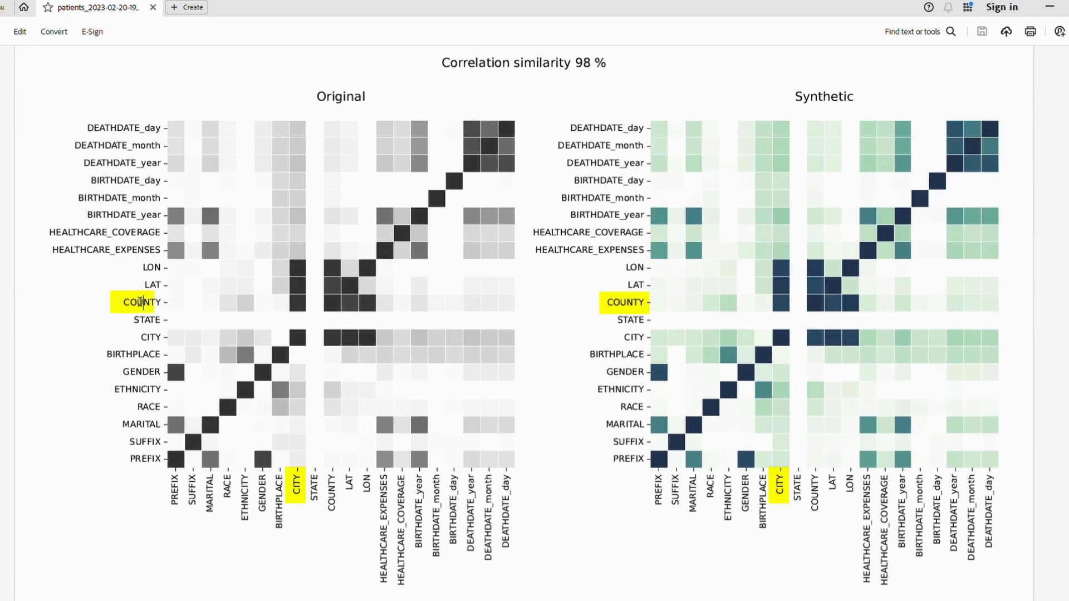
Step: Compare the COUNTY and CITY correlation in the original and synthetic matrices by marking both labels in each
double_click(167, 301)
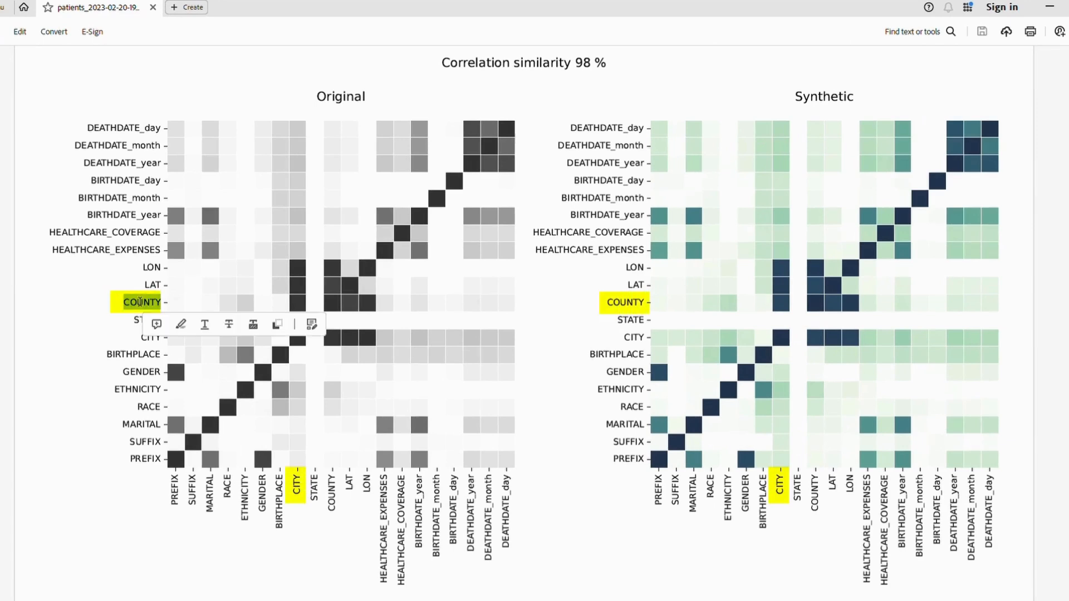
double_click(295, 484)
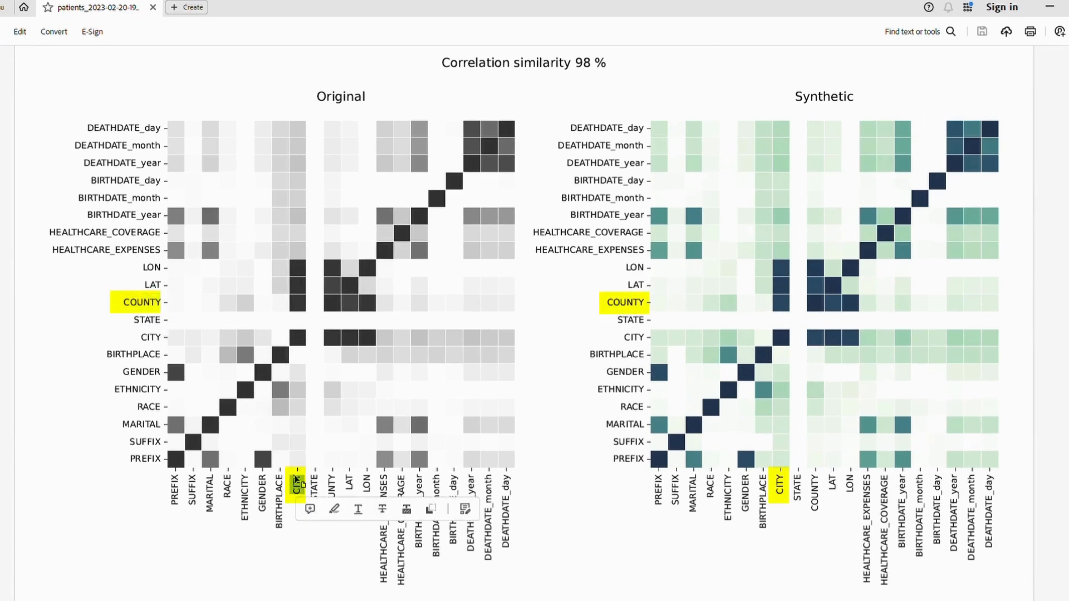
double_click(625, 302)
double_click(780, 485)
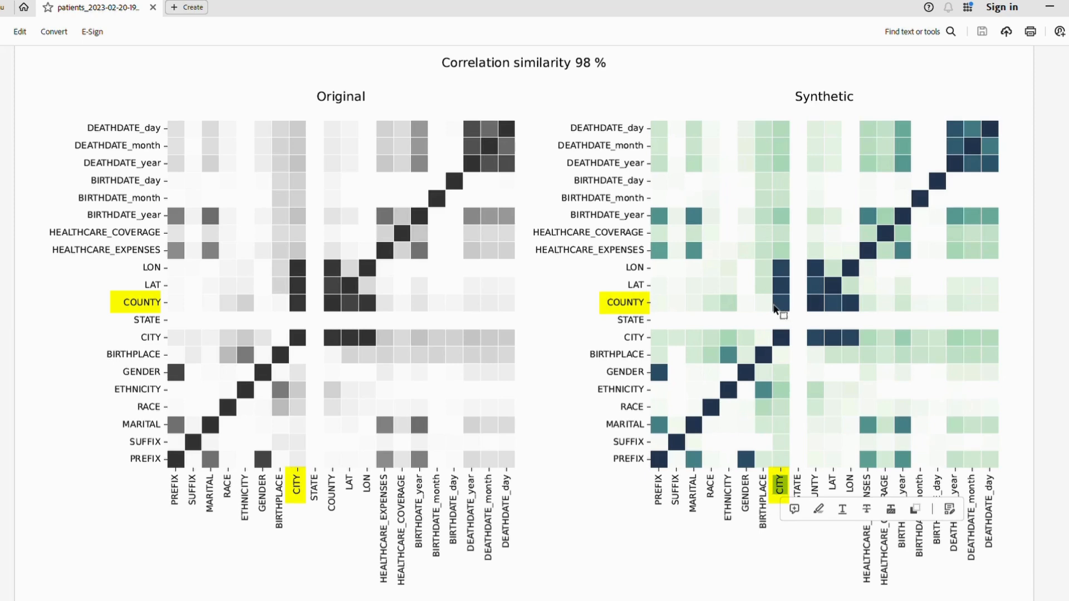
click(1068, 325)
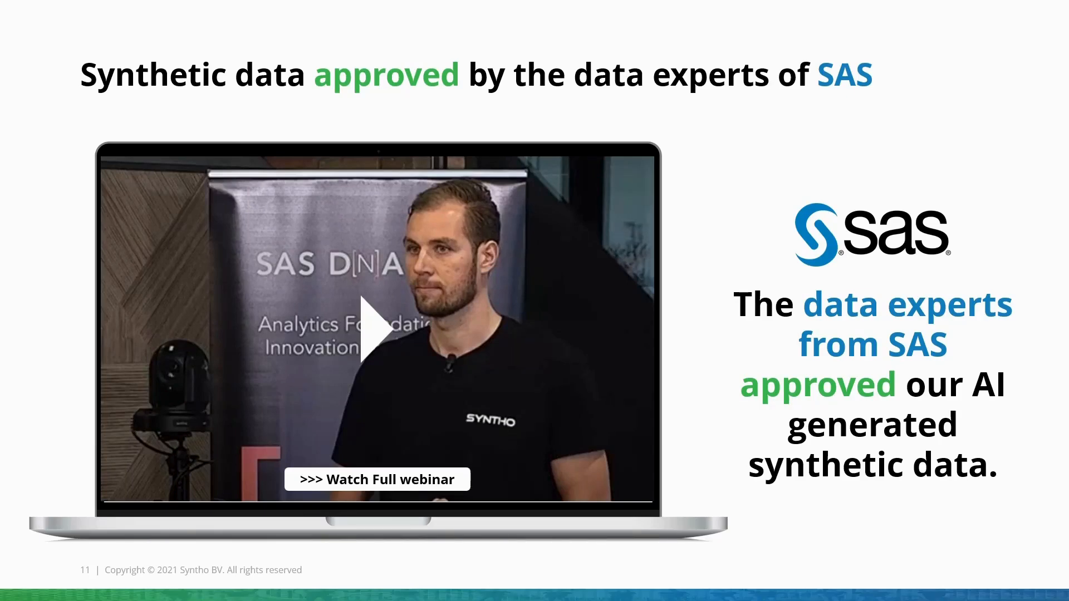
key(Right)
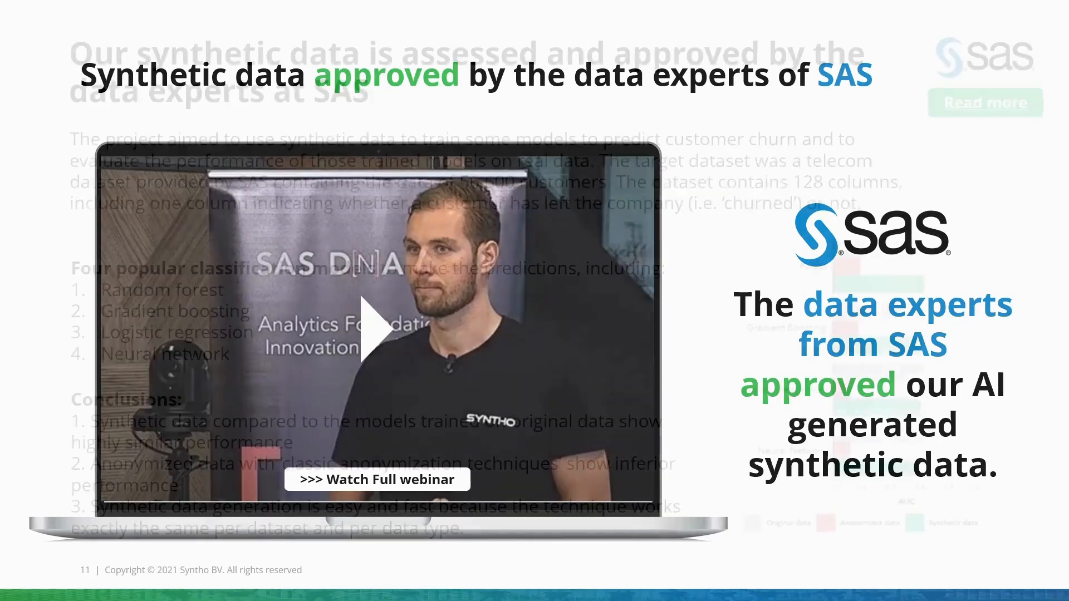